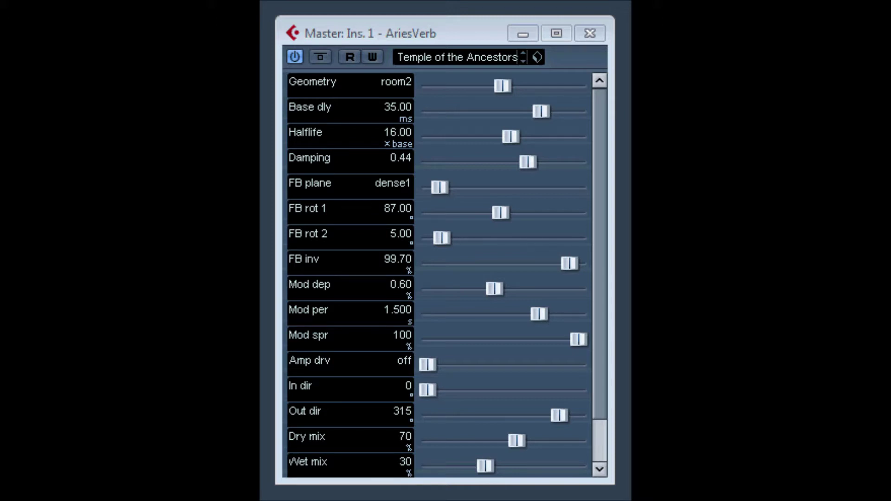
Audition the presets from Open Stage in the Woods through It is Spring, ending on the Init preset
{"action": "key", "text": "Down"}
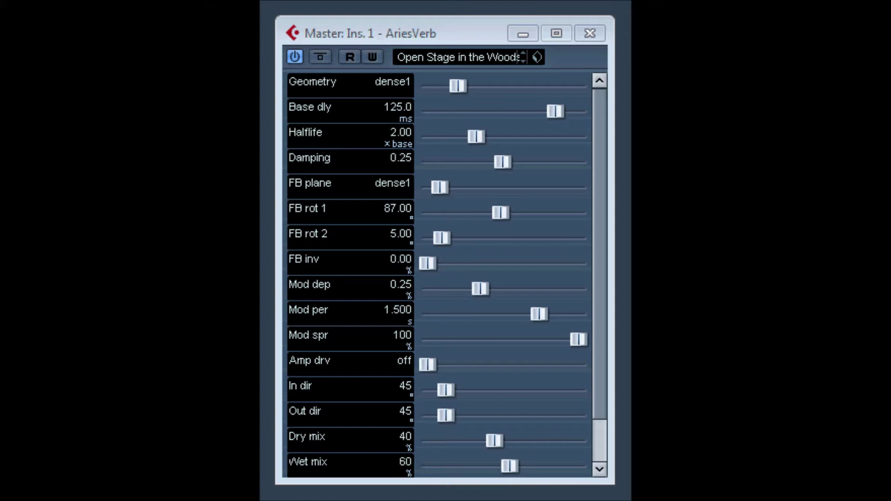
{"action": "key", "text": "Down"}
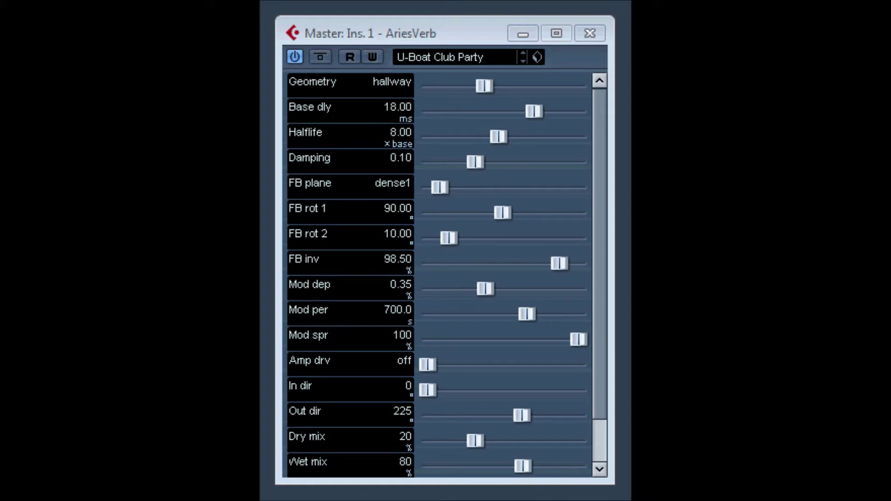
{"action": "key", "text": "Down"}
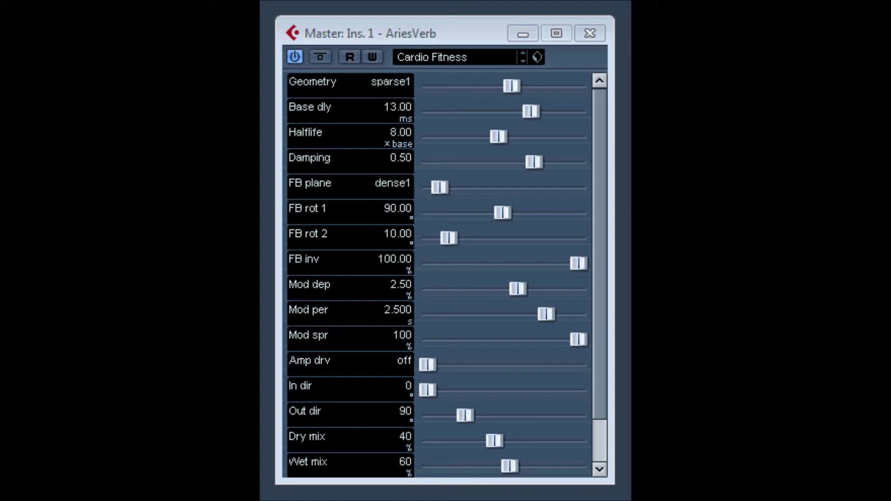
{"action": "key", "text": "Down"}
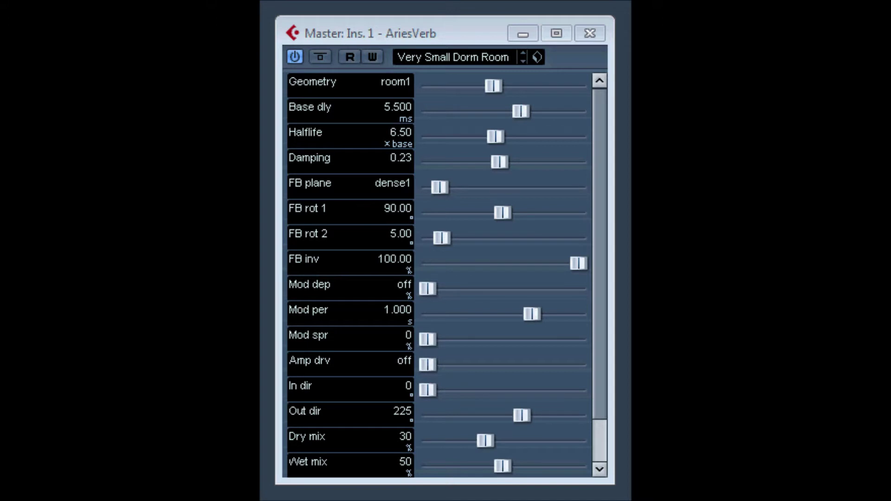
{"action": "key", "text": "Down"}
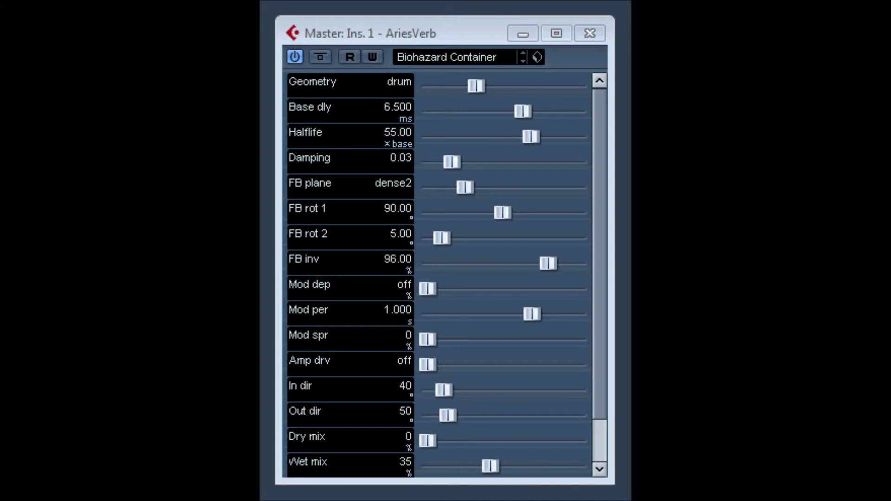
{"action": "key", "text": "Down"}
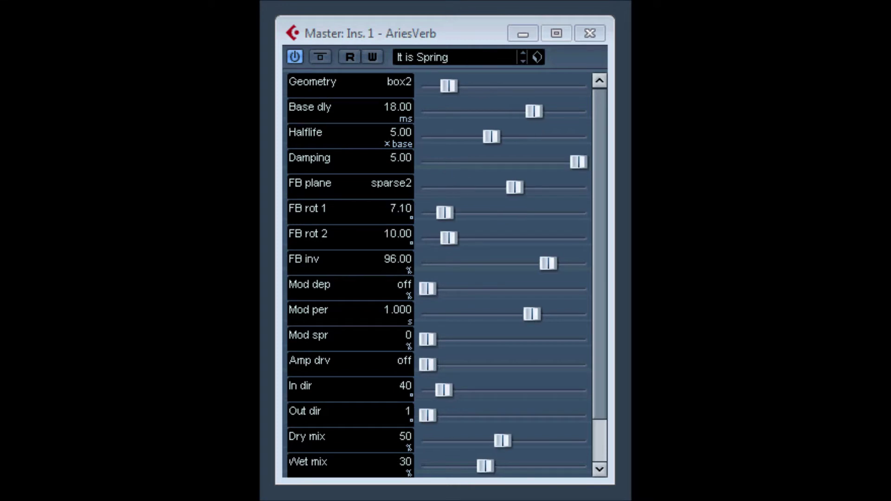
{"action": "key", "text": "Down"}
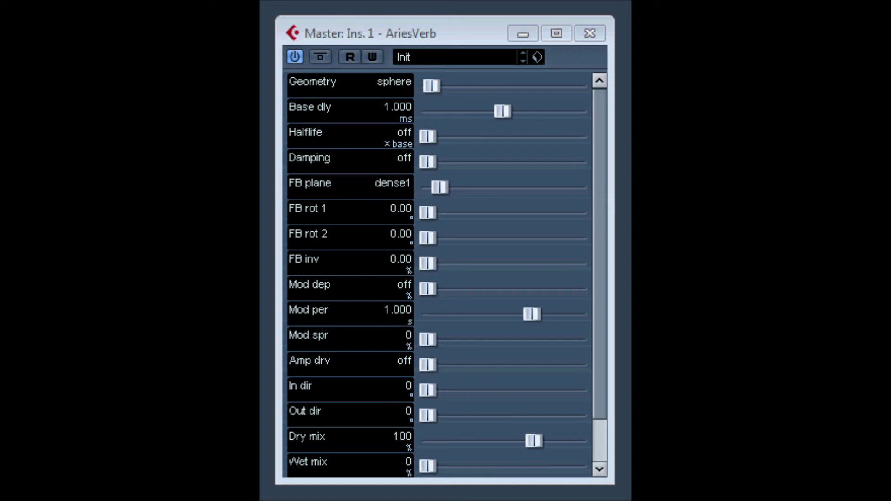
{"action": "left_click", "coordinate": [599, 371]}
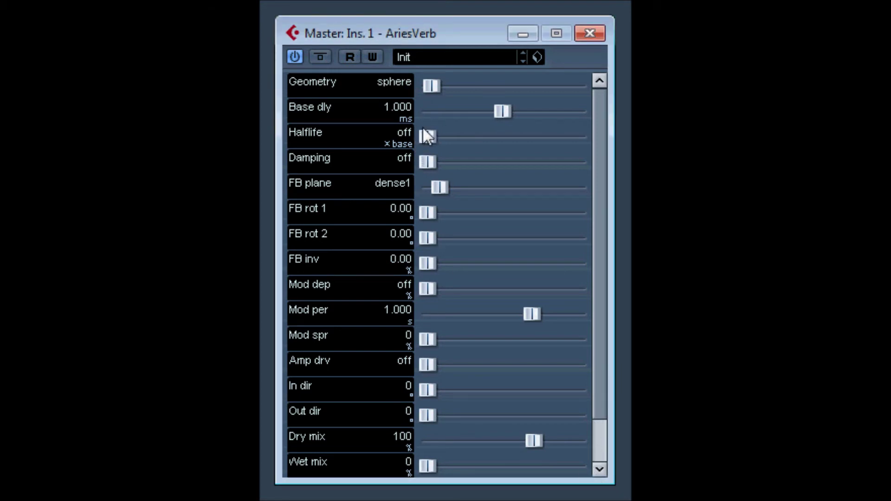
Set Halflife to 138.34, Damping to 0.10 and FB plane to block1
{"action": "left_click_drag", "start_coordinate": [425, 137], "coordinate": [545, 139]}
{"action": "left_click_drag", "start_coordinate": [438, 160], "coordinate": [474, 166]}
{"action": "left_click_drag", "start_coordinate": [439, 190], "coordinate": [533, 201]}
Set FB rot 1 to 18.95°, FB rot 2 to 146.61°, FB inv to 55.85% and Mod dep to 0.07%
{"action": "left_click_drag", "start_coordinate": [432, 212], "coordinate": [537, 242]}
{"action": "left_click_drag", "start_coordinate": [442, 265], "coordinate": [479, 264]}
{"action": "left_click_drag", "start_coordinate": [424, 289], "coordinate": [450, 296]}
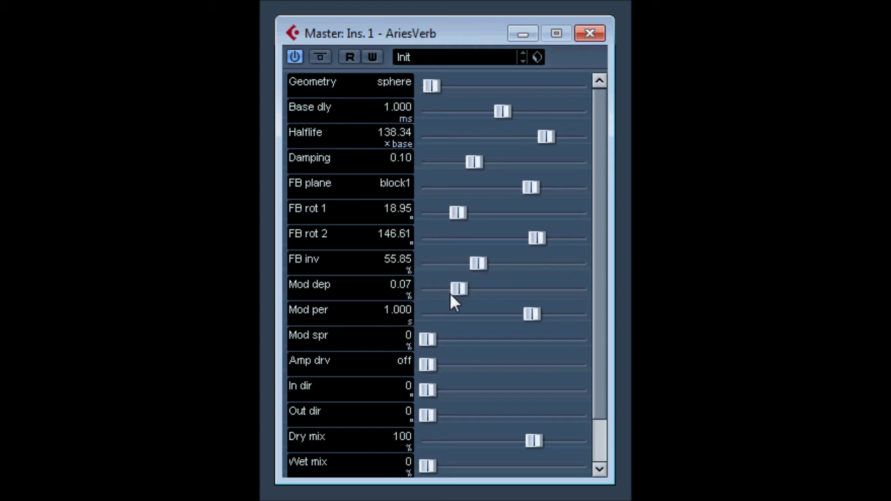
Set Mod spr to 79%, Mod per to 31.70 and Amp drv to 18.8
{"action": "left_click_drag", "start_coordinate": [431, 345], "coordinate": [553, 355]}
{"action": "left_click_drag", "start_coordinate": [525, 319], "coordinate": [481, 317]}
{"action": "left_click_drag", "start_coordinate": [425, 365], "coordinate": [550, 372]}
Set In dir and Out dir to 133°, Dry mix to 64% and Wet mix to 35%
{"action": "left_click_drag", "start_coordinate": [430, 402], "coordinate": [483, 423]}
{"action": "left_click_drag", "start_coordinate": [535, 443], "coordinate": [539, 467]}
{"action": "left_click_drag", "start_coordinate": [455, 440], "coordinate": [488, 459]}
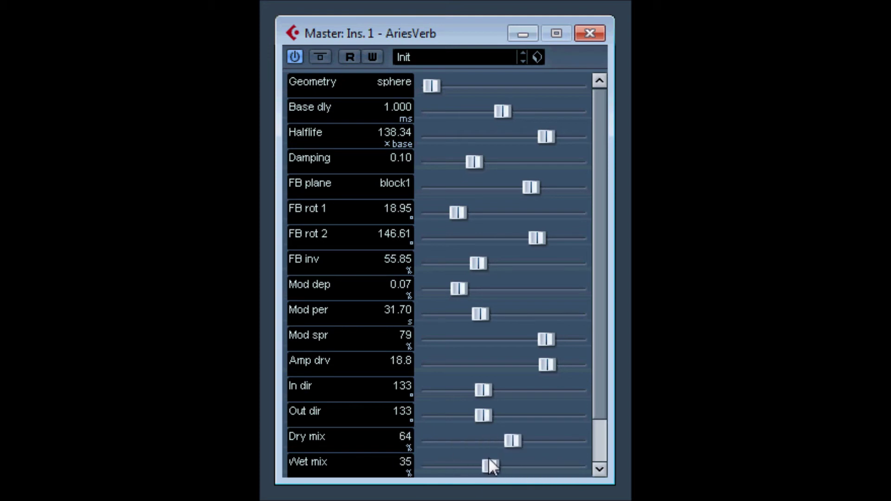
Set Out dir to 70°, Amp drv to 2.1 and Mod dep to 2.95%
{"action": "left_click_drag", "start_coordinate": [483, 413], "coordinate": [457, 413]}
{"action": "left_click_drag", "start_coordinate": [539, 364], "coordinate": [462, 366]}
{"action": "left_click_drag", "start_coordinate": [458, 288], "coordinate": [523, 297]}
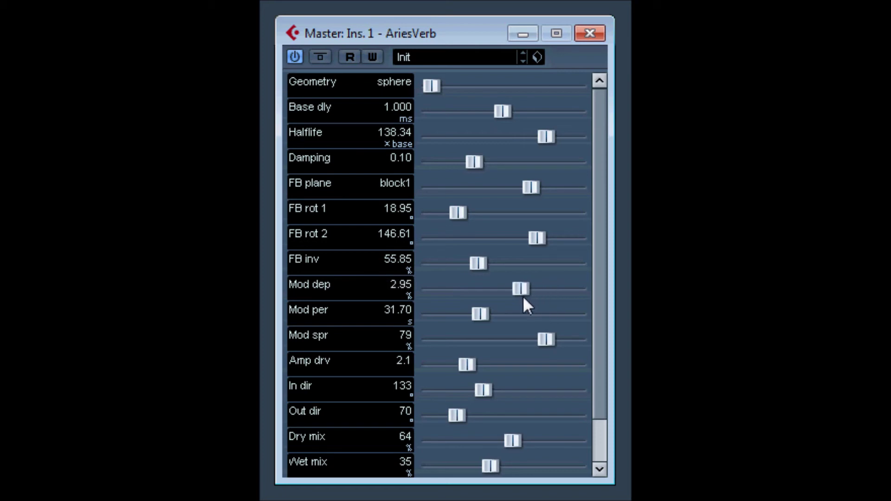
Switch Dr. Who on and try out the Hold parameter, leaving Hold off
{"action": "scroll", "coordinate": [593, 338], "scroll_direction": "down", "scroll_amount": 2}
{"action": "left_click_drag", "start_coordinate": [457, 466], "coordinate": [542, 467]}
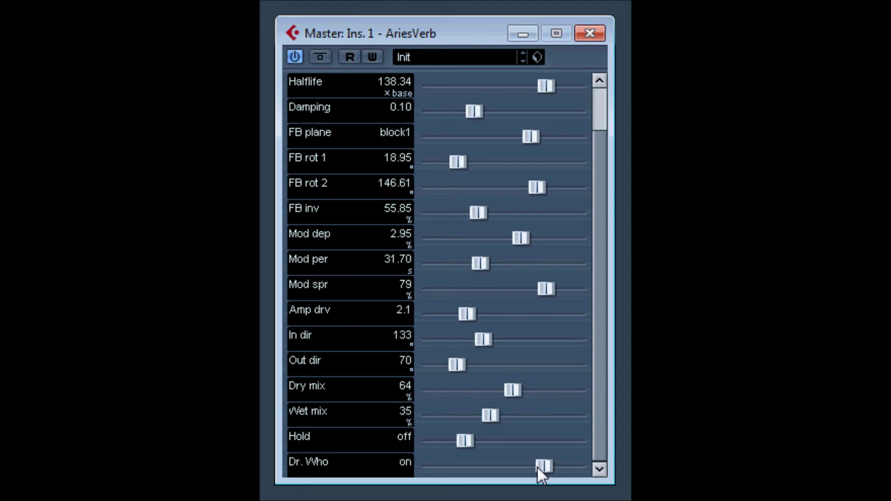
{"action": "left_click_drag", "start_coordinate": [465, 441], "coordinate": [524, 442]}
{"action": "left_click_drag", "start_coordinate": [593, 446], "coordinate": [563, 442]}
{"action": "left_click_drag", "start_coordinate": [518, 446], "coordinate": [457, 447]}
Set Dry mix to 43%, Wet mix to 48%, Mod dep to 0.04%, Mod per to 24.30 and Mod spr to 50%
{"action": "left_click_drag", "start_coordinate": [496, 383], "coordinate": [527, 413]}
{"action": "left_click_drag", "start_coordinate": [464, 389], "coordinate": [506, 411]}
{"action": "left_click_drag", "start_coordinate": [521, 238], "coordinate": [474, 263]}
{"action": "left_click_drag", "start_coordinate": [543, 289], "coordinate": [504, 287]}
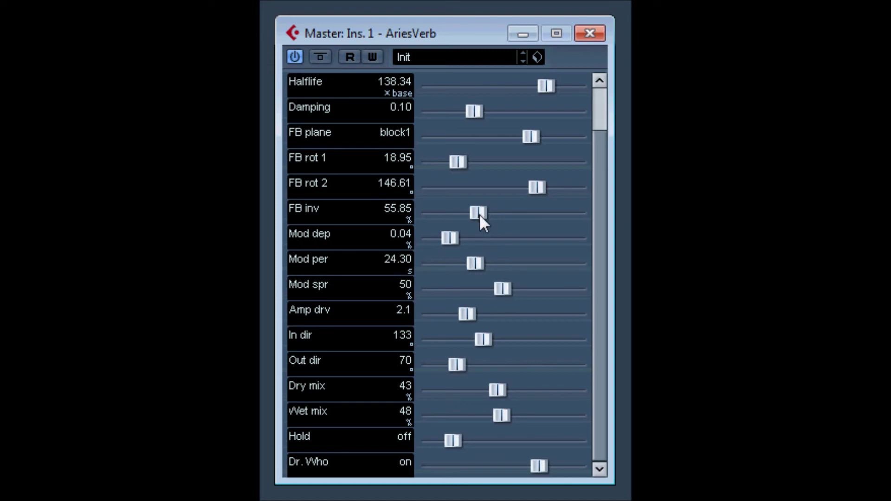
Set FB inv to 95.95%, FB rot 2 to 60.59°, FB rot 1 to 117.68°, FB plane to block2, Damping to 0.03 and Halflife to 16.91
{"action": "left_click_drag", "start_coordinate": [479, 214], "coordinate": [547, 217]}
{"action": "left_click_drag", "start_coordinate": [537, 185], "coordinate": [553, 148]}
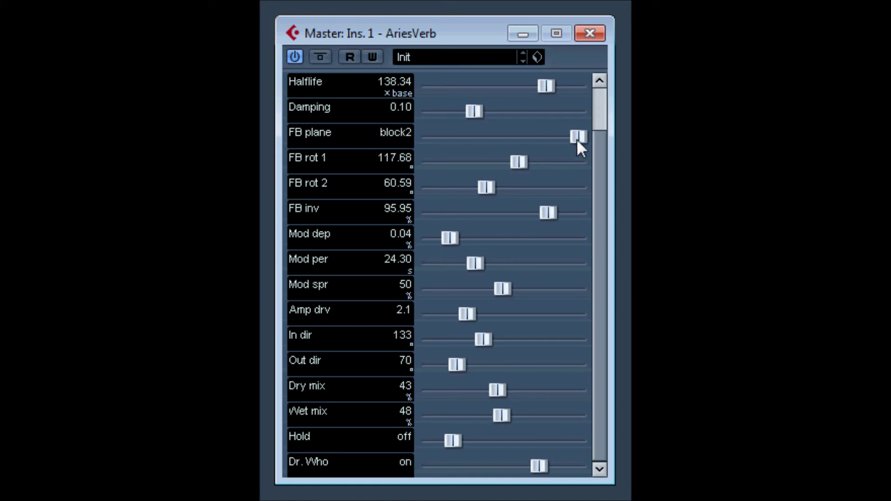
{"action": "left_click_drag", "start_coordinate": [518, 105], "coordinate": [456, 119]}
{"action": "left_click_drag", "start_coordinate": [539, 96], "coordinate": [511, 109]}
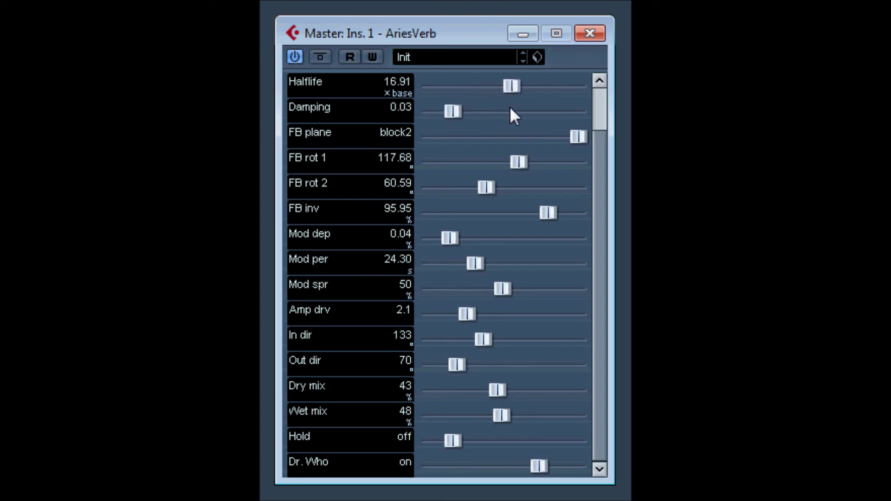
Set Geometry to octaves, FB rot 1 to 52.12°, FB rot 2 to 76.46°, FB inv to 73.98% and FB plane to sparse1
{"action": "left_click_drag", "start_coordinate": [604, 183], "coordinate": [605, 126]}
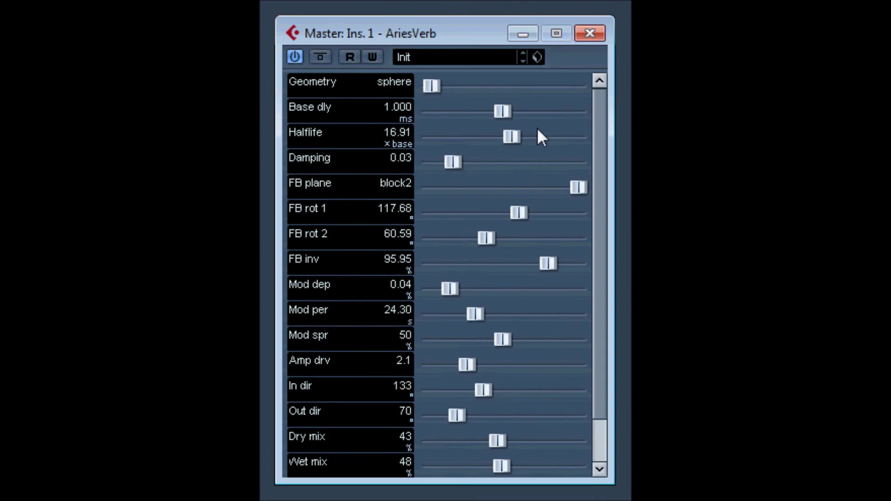
{"action": "left_click_drag", "start_coordinate": [436, 85], "coordinate": [556, 102]}
{"action": "left_click_drag", "start_coordinate": [521, 208], "coordinate": [483, 219]}
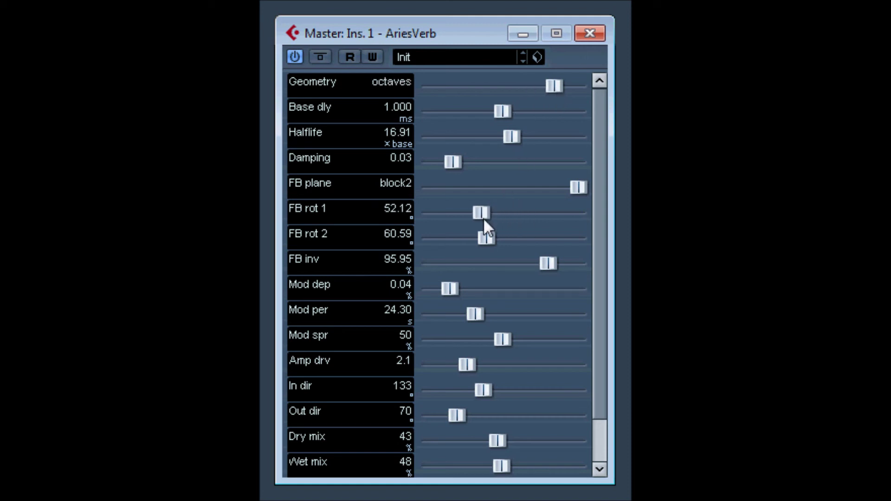
{"action": "left_click_drag", "start_coordinate": [584, 193], "coordinate": [474, 196]}
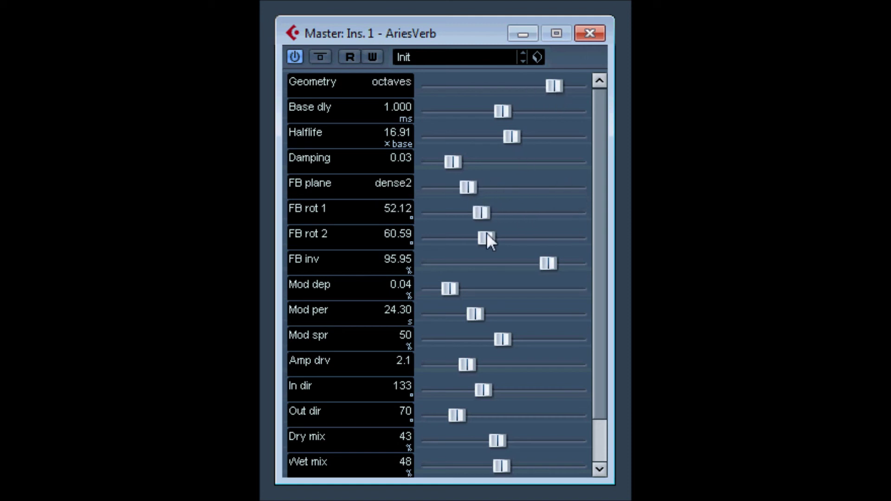
{"action": "left_click_drag", "start_coordinate": [547, 273], "coordinate": [498, 241]}
{"action": "left_click_drag", "start_coordinate": [459, 190], "coordinate": [505, 201]}
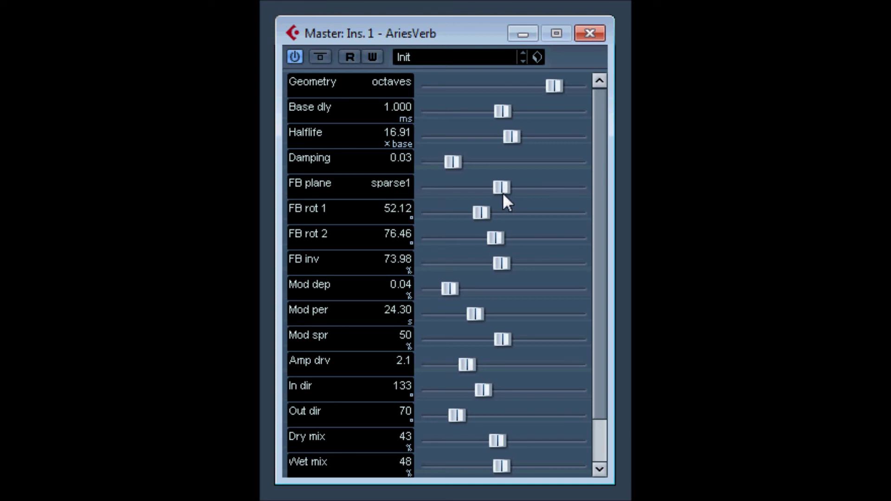
Raise Mod per, and set Mod spr to 43%, In dir to 302° and Out dir to 150°
{"action": "left_click_drag", "start_coordinate": [476, 320], "coordinate": [554, 320]}
{"action": "left_click_drag", "start_coordinate": [503, 339], "coordinate": [443, 368]}
{"action": "left_click_drag", "start_coordinate": [486, 392], "coordinate": [557, 408]}
{"action": "left_click_drag", "start_coordinate": [456, 416], "coordinate": [493, 414]}
Set Dry mix to 68%, Wet mix to 162%, Mod per to 75.21 and Amp drv to 12.2
{"action": "left_click_drag", "start_coordinate": [493, 448], "coordinate": [436, 459]}
{"action": "left_click_drag", "start_coordinate": [501, 466], "coordinate": [564, 465]}
{"action": "left_click_drag", "start_coordinate": [439, 437], "coordinate": [517, 439]}
{"action": "left_click_drag", "start_coordinate": [554, 320], "coordinate": [493, 315]}
{"action": "left_click_drag", "start_coordinate": [497, 365], "coordinate": [523, 366]}
Set FB inv to 47.46%, FB rot 2 to 45.60°, FB rot 1 to 134.40° and Damping to 0.44
{"action": "left_click_drag", "start_coordinate": [504, 263], "coordinate": [477, 239]}
{"action": "left_click_drag", "start_coordinate": [481, 212], "coordinate": [529, 213]}
{"action": "left_click_drag", "start_coordinate": [456, 160], "coordinate": [529, 161]}
Set Halflife to 0.56, Base dly to 164.0 and Geometry to room2
{"action": "left_click_drag", "start_coordinate": [512, 136], "coordinate": [456, 137]}
{"action": "left_click_drag", "start_coordinate": [498, 109], "coordinate": [480, 108]}
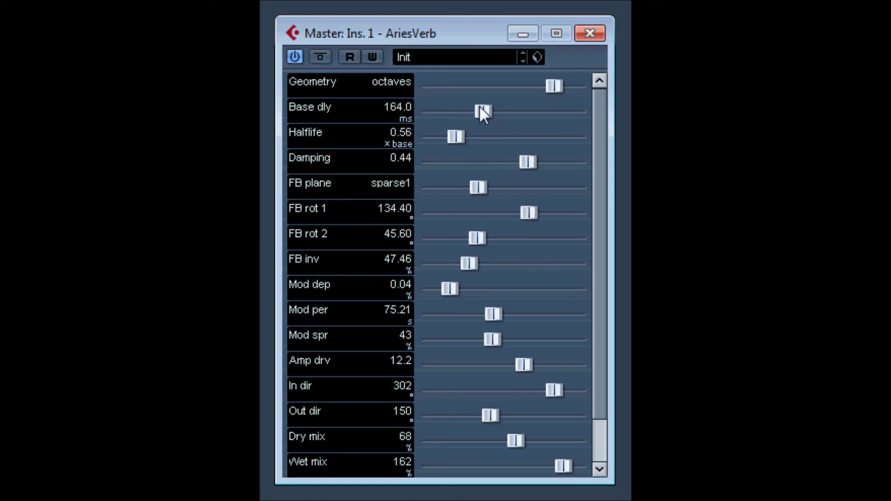
{"action": "left_click_drag", "start_coordinate": [536, 90], "coordinate": [502, 90]}
Turn Dr. Who up to its maximum and bring Hold down to its minimum
{"action": "left_click_drag", "start_coordinate": [600, 194], "coordinate": [612, 355]}
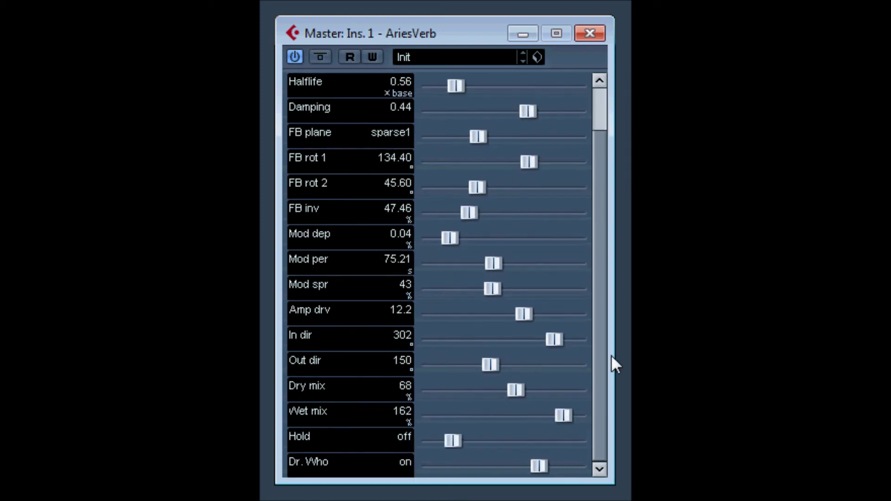
{"action": "left_click_drag", "start_coordinate": [536, 476], "coordinate": [577, 472]}
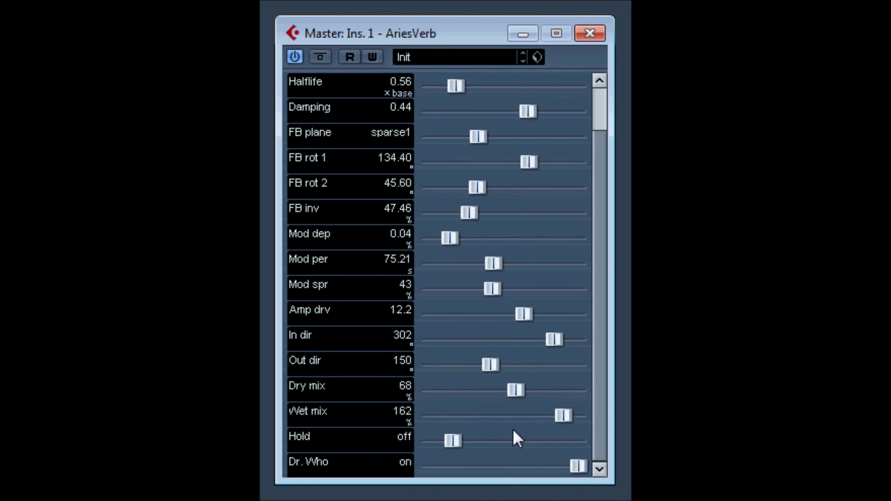
{"action": "left_click_drag", "start_coordinate": [494, 444], "coordinate": [617, 457]}
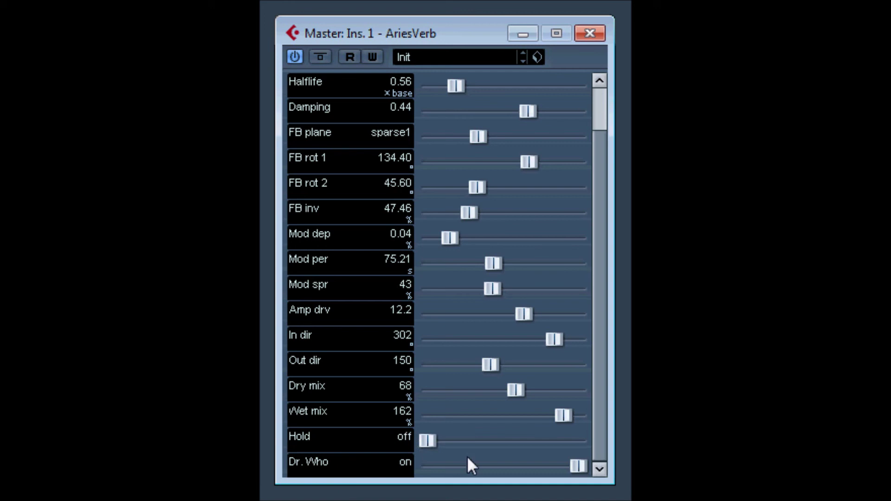
Set In dir to 65°, Amp drv to 1.1, Mod spr to 16% and Mod per to 4.316
{"action": "left_click_drag", "start_coordinate": [553, 336], "coordinate": [455, 334]}
{"action": "left_click_drag", "start_coordinate": [516, 317], "coordinate": [450, 321]}
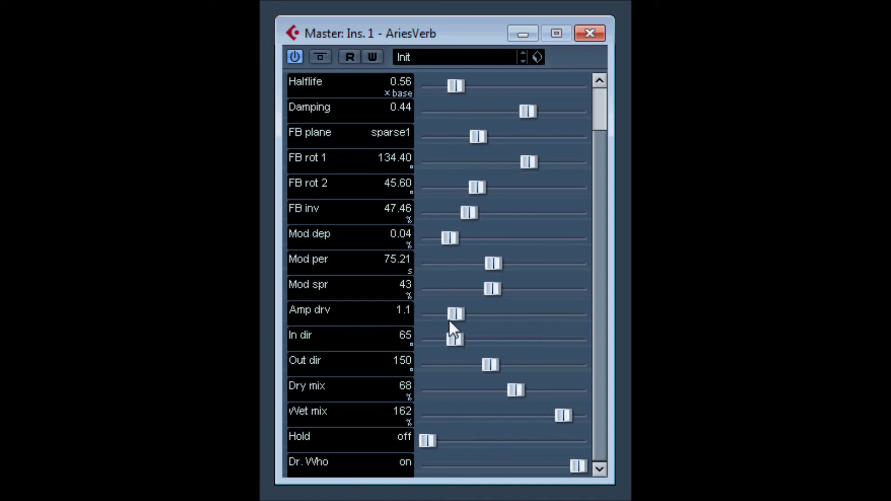
{"action": "left_click_drag", "start_coordinate": [491, 291], "coordinate": [449, 294]}
{"action": "left_click_drag", "start_coordinate": [492, 264], "coordinate": [449, 265]}
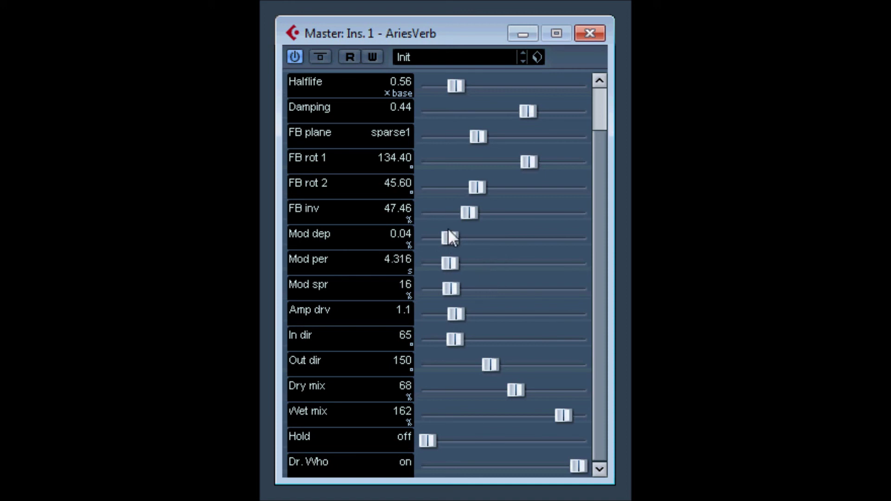
Set FB inv to 23.88%, FB rot 2 to 9.72°, FB plane to dense2 and FB rot 1 to 36.32°
{"action": "left_click_drag", "start_coordinate": [467, 212], "coordinate": [442, 212]}
{"action": "left_click_drag", "start_coordinate": [475, 187], "coordinate": [448, 188]}
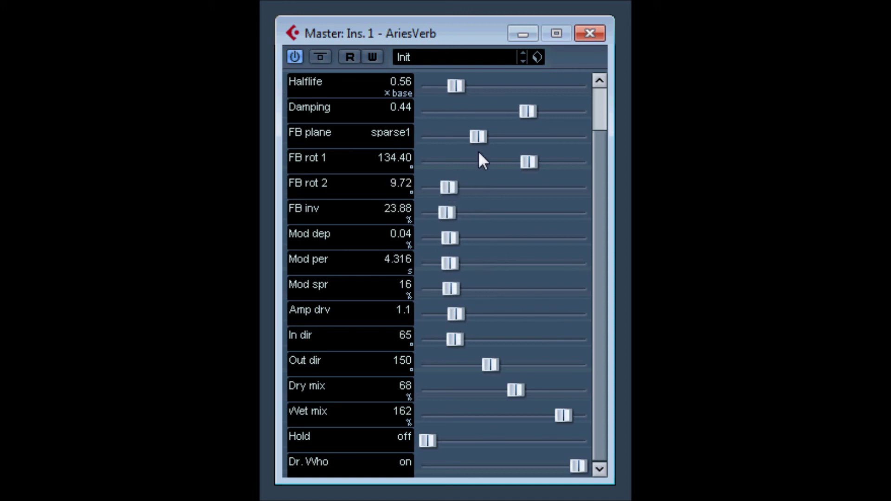
{"action": "left_click_drag", "start_coordinate": [478, 137], "coordinate": [457, 137]}
{"action": "left_click_drag", "start_coordinate": [512, 163], "coordinate": [472, 163]}
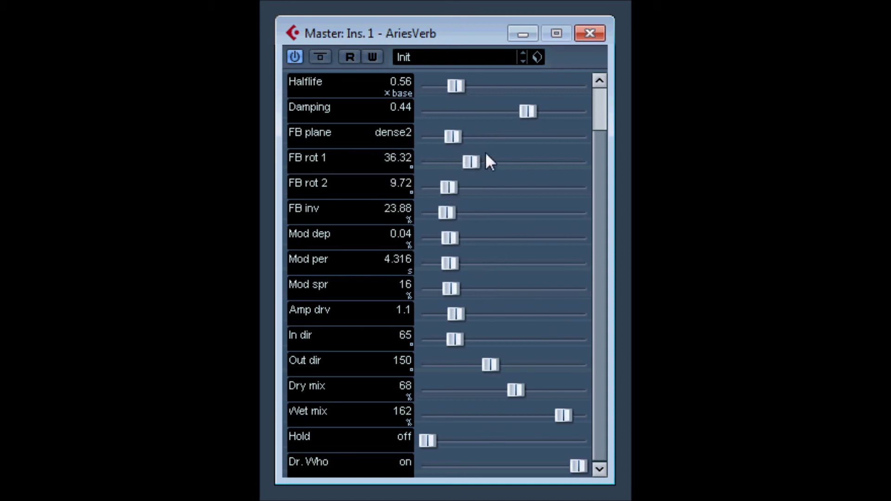
Set Halflife to 15.90, Geometry to detuned, Base dly to 44.77, Damping to 0.06, FB plane to block1 and FB inv to 34.05%
{"action": "left_click_drag", "start_coordinate": [526, 113], "coordinate": [509, 102]}
{"action": "scroll", "coordinate": [605, 161], "scroll_direction": "up", "scroll_amount": 2}
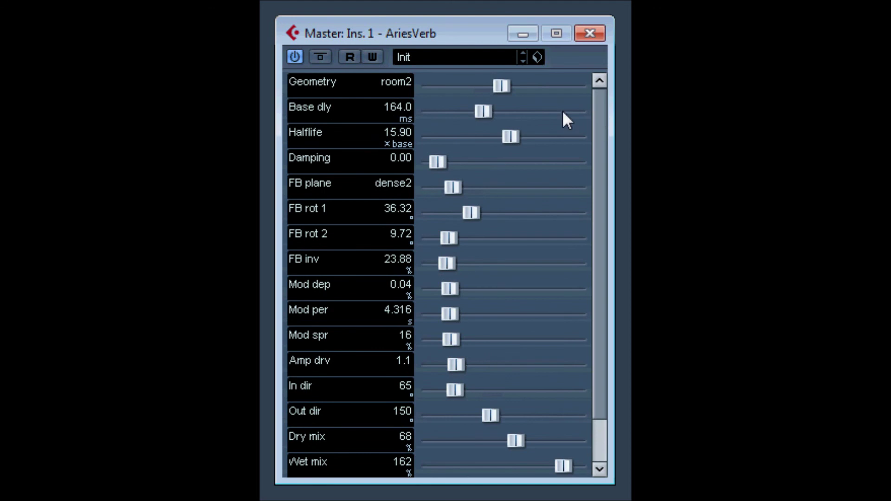
{"action": "left_click_drag", "start_coordinate": [491, 110], "coordinate": [630, 116]}
{"action": "left_click_drag", "start_coordinate": [464, 158], "coordinate": [542, 191]}
{"action": "left_click_drag", "start_coordinate": [446, 261], "coordinate": [456, 263]}
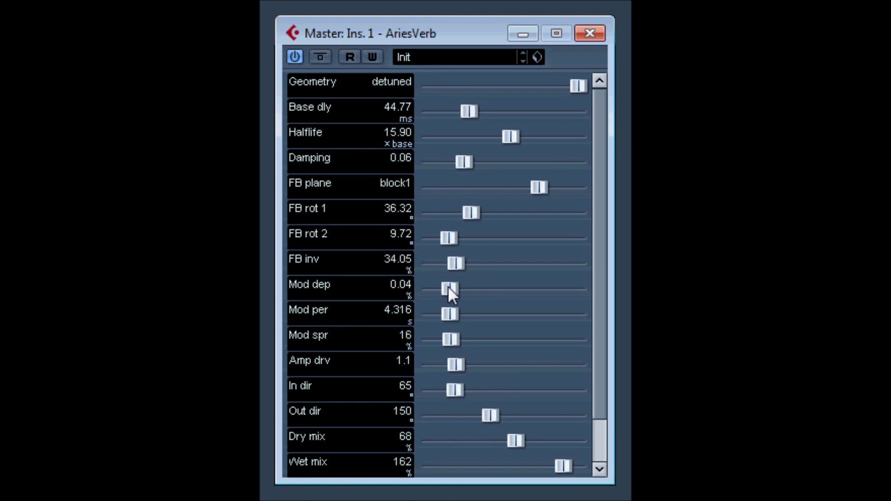
Set Mod dep to 0.02%, Mod per to 15.33, Mod spr to 21%, Amp drv to off and FB inv to 87.82%
{"action": "left_click_drag", "start_coordinate": [449, 315], "coordinate": [574, 325]}
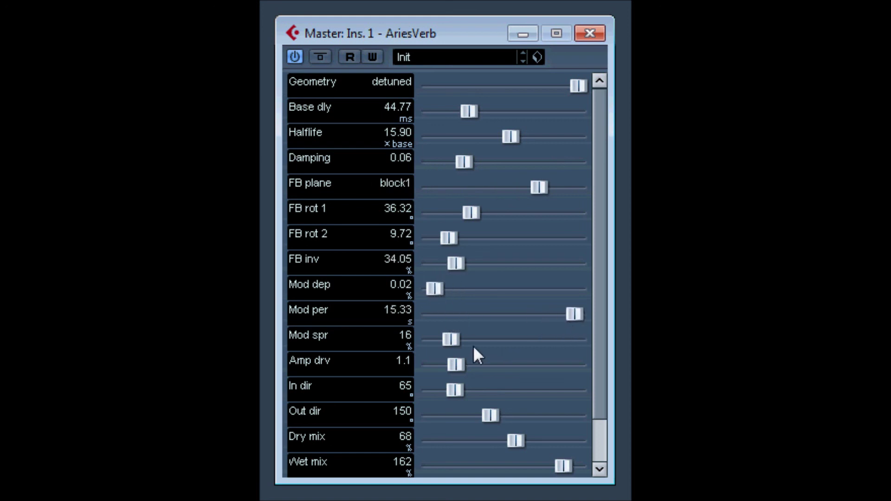
{"action": "left_click_drag", "start_coordinate": [454, 340], "coordinate": [454, 379]}
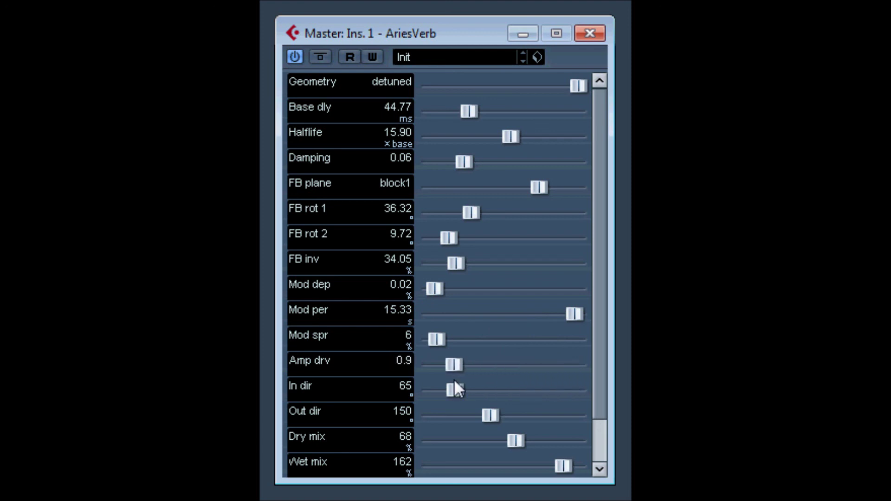
{"action": "left_click_drag", "start_coordinate": [438, 339], "coordinate": [459, 339]}
{"action": "left_click_drag", "start_coordinate": [459, 263], "coordinate": [528, 266]}
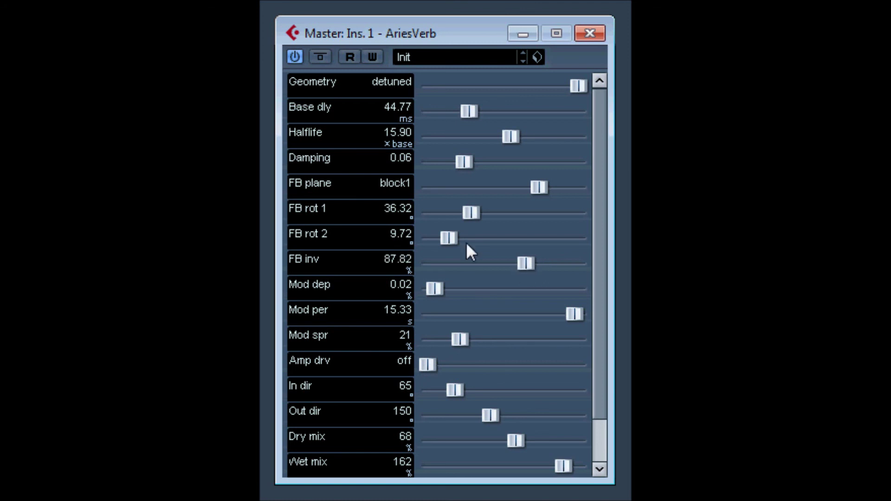
Set FB rot 1 to 57.17°, FB rot 2 to 103.54° and FB plane to dense2
{"action": "left_click_drag", "start_coordinate": [446, 235], "coordinate": [507, 244]}
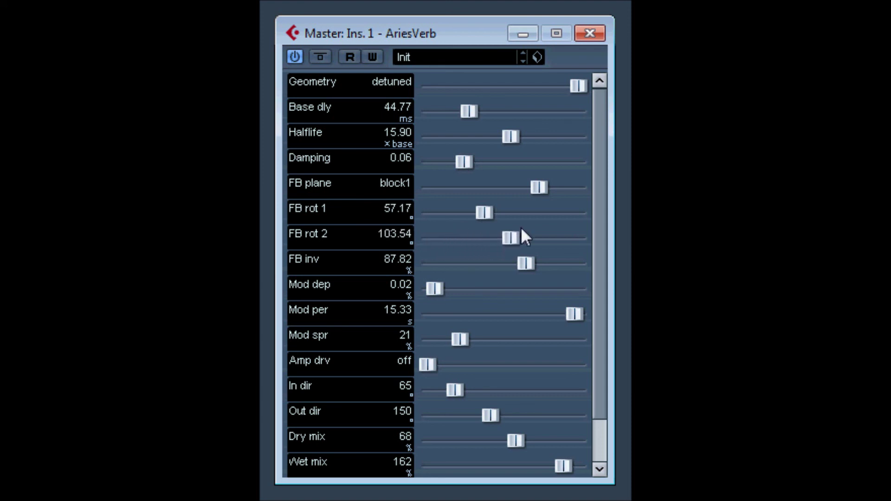
{"action": "left_click_drag", "start_coordinate": [536, 184], "coordinate": [473, 185]}
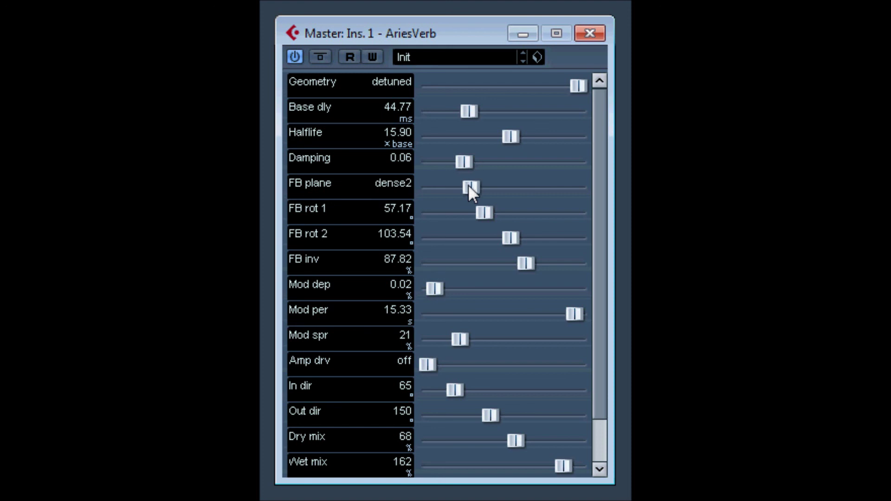
{"action": "left_click_drag", "start_coordinate": [413, 192], "coordinate": [461, 195]}
Set Damping to 0.73, Halflife to 156.54, Base dly to 1.518, Geometry to dense1, Dry mix to 128% and Wet mix to 47%
{"action": "left_click_drag", "start_coordinate": [466, 162], "coordinate": [560, 169]}
{"action": "left_click_drag", "start_coordinate": [508, 138], "coordinate": [523, 147]}
{"action": "left_click_drag", "start_coordinate": [476, 112], "coordinate": [508, 129]}
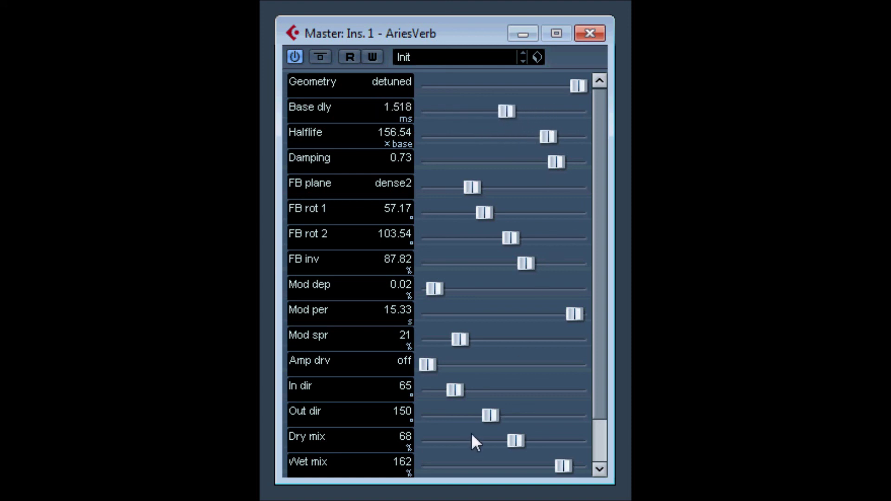
{"action": "left_click_drag", "start_coordinate": [580, 85], "coordinate": [460, 104]}
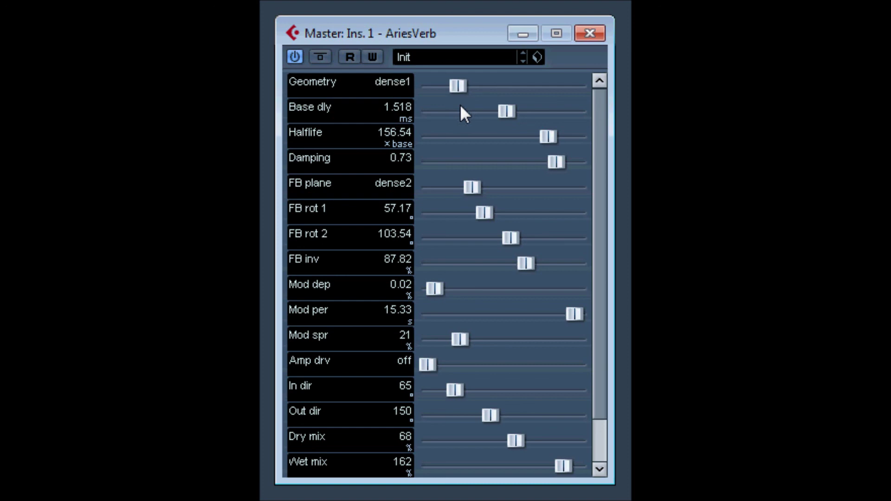
{"action": "left_click_drag", "start_coordinate": [517, 448], "coordinate": [500, 467]}
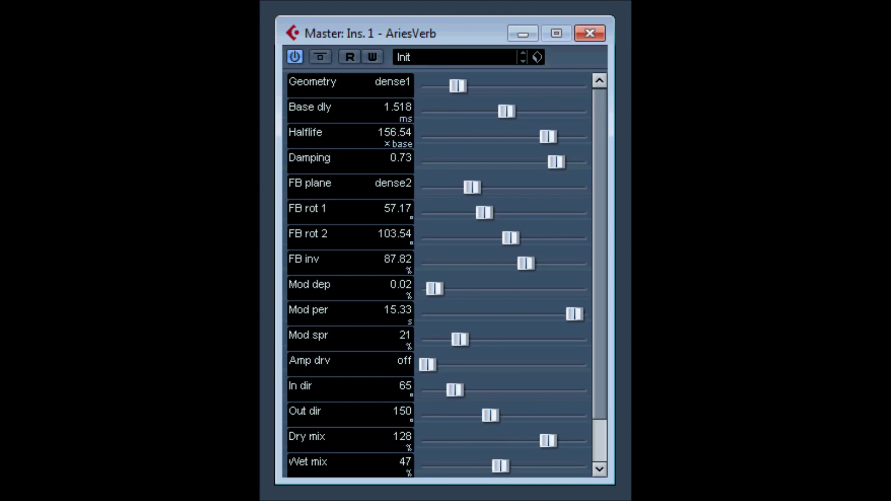